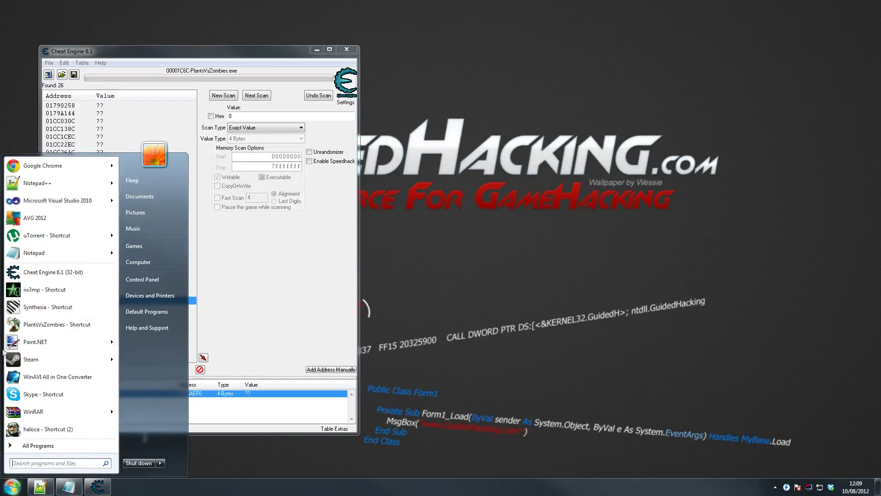
Launch Plants vs. Zombies from the Start menu and bring up Cheat Engine's process list
left_click(42, 325)
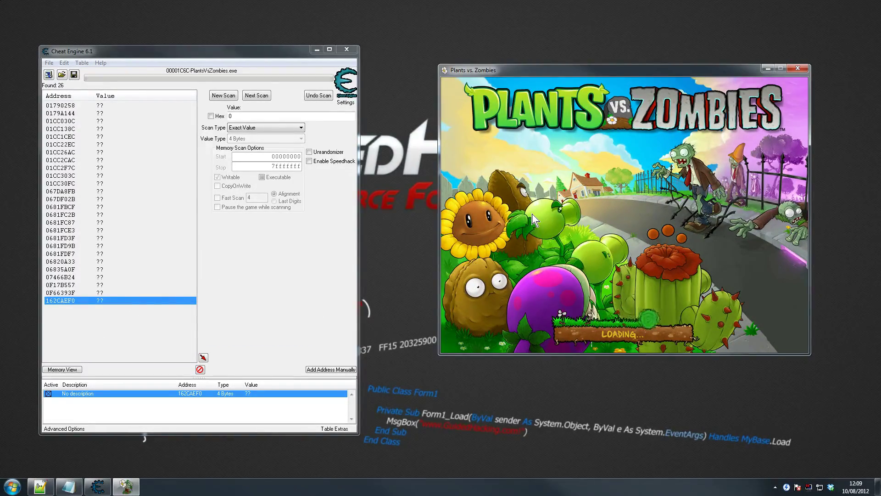
left_click(49, 75)
Attach Cheat Engine to PlantsVsZombies.exe, keeping the address list, and start Adventure mode
double_click(215, 241)
left_click(480, 246)
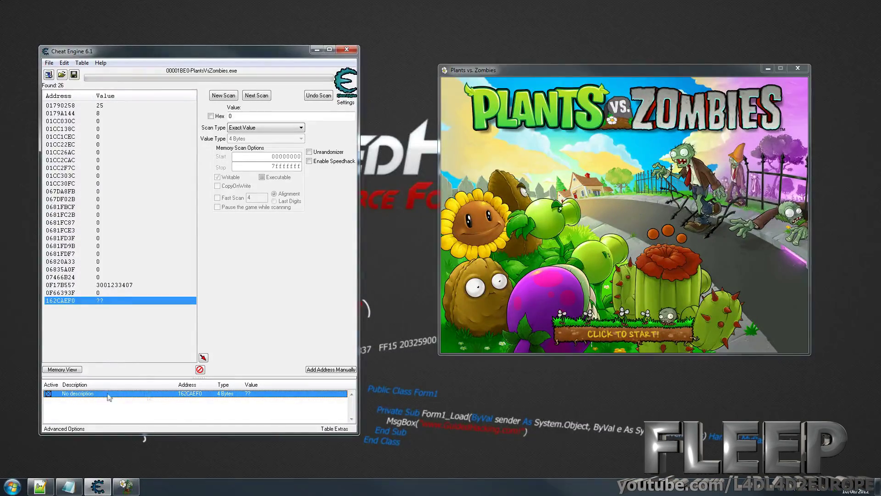
left_click(622, 334)
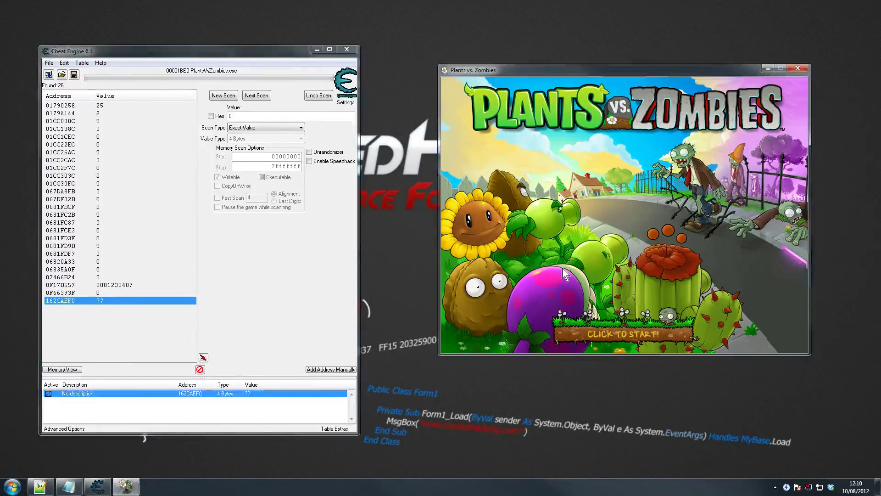
left_click(636, 333)
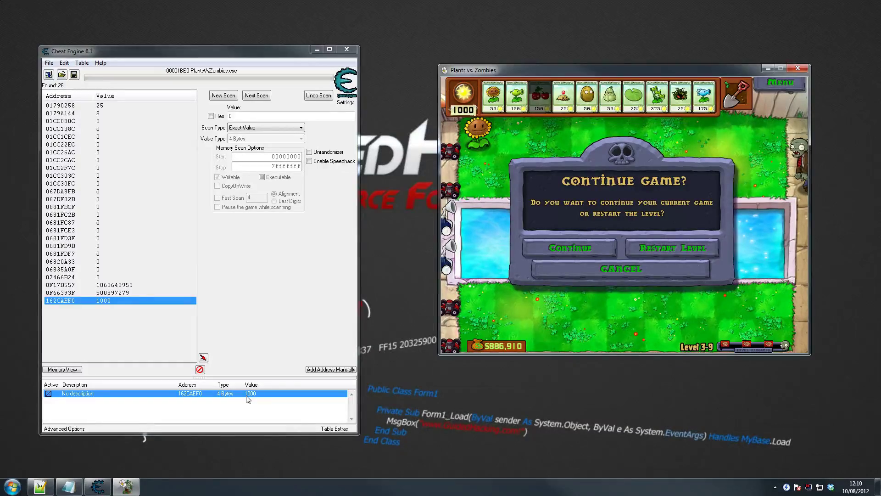
Continue Level 3-9, plant a Sunflower in the second lawn row, then pause via Cheat Engine
left_click(571, 248)
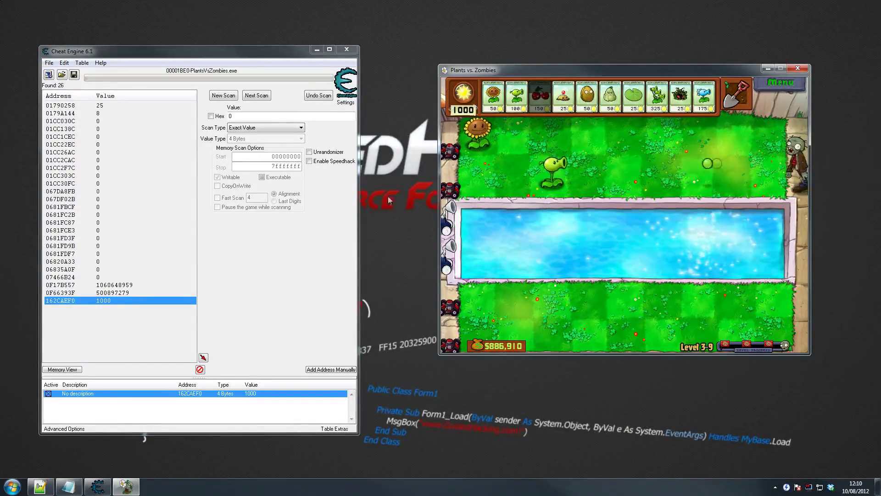
left_click(493, 96)
left_click(484, 168)
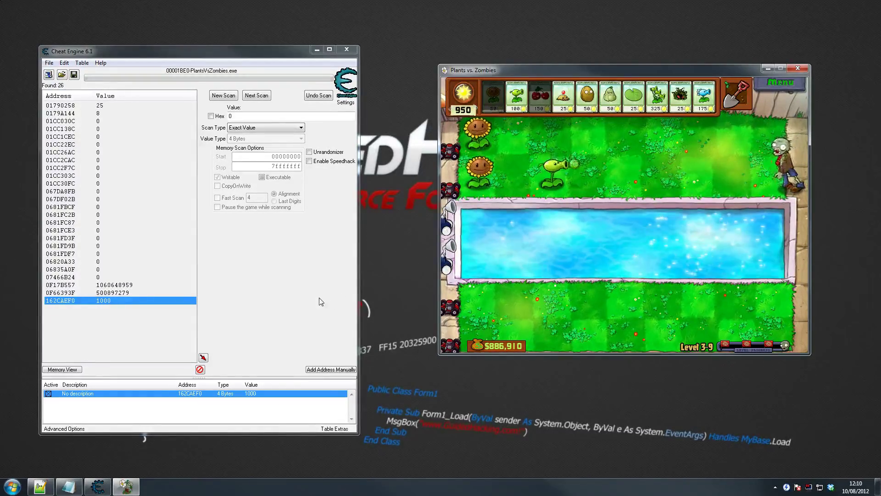
left_click(275, 409)
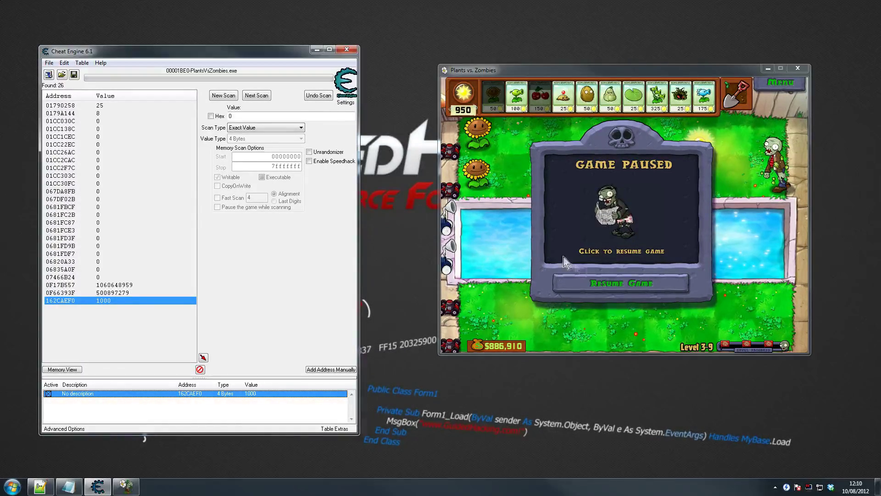
Resume the game and pause it again by switching to Cheat Engine, twice
left_click(605, 284)
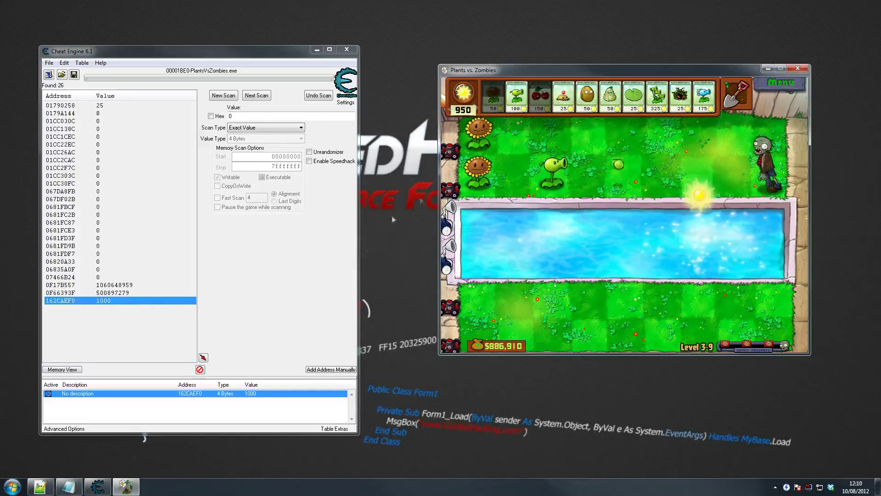
key("alt+Tab")
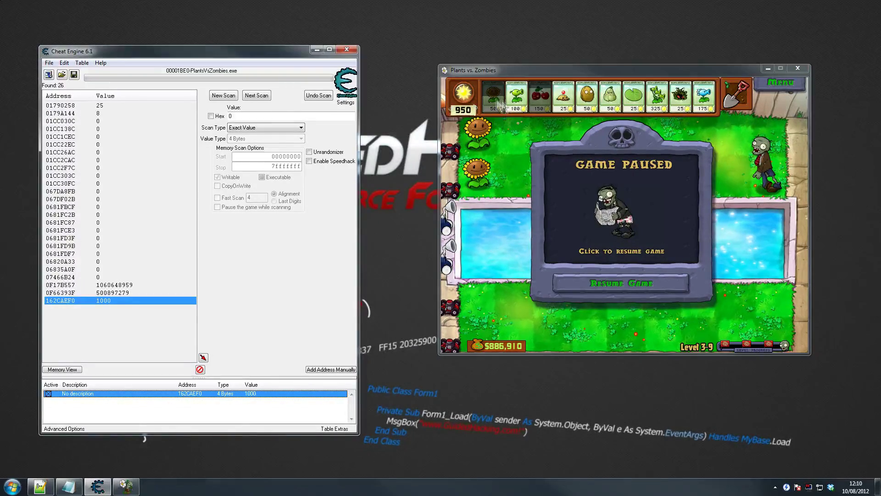
left_click(595, 282)
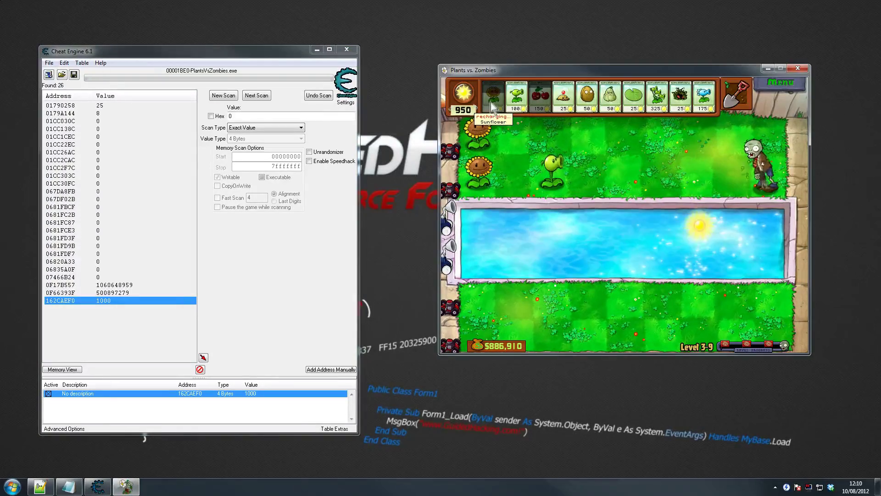
left_click(334, 279)
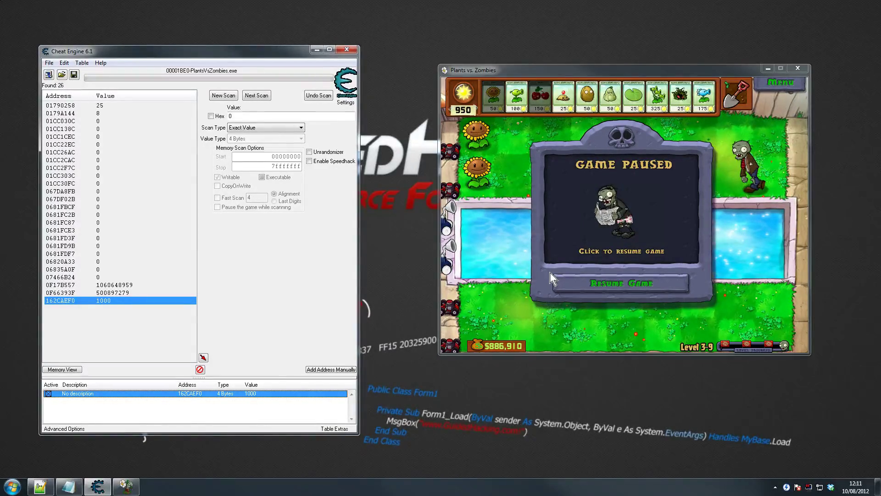
Plant a Sunflower in the bottom-left lawn tile, leaving 925 sun
left_click(566, 285)
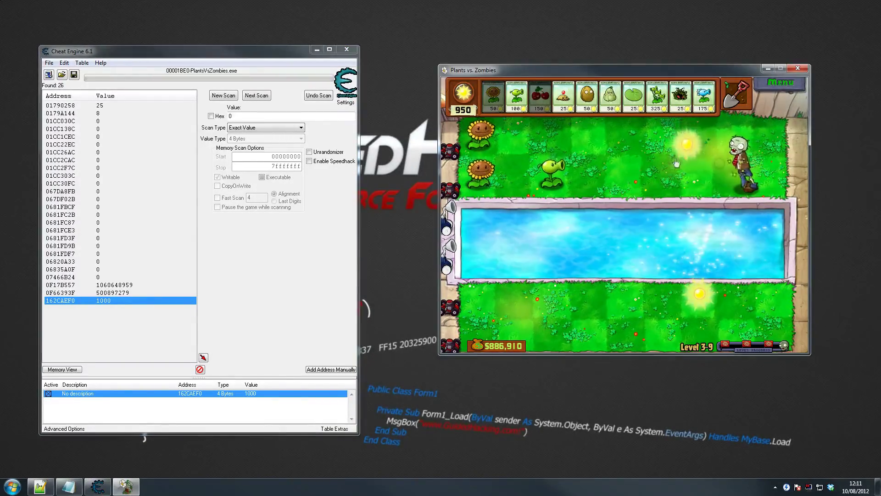
key("alt+Tab")
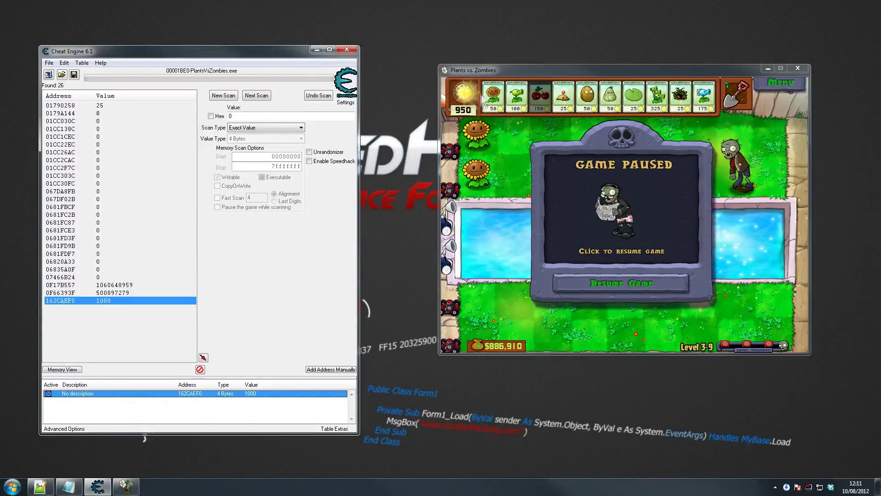
left_click(590, 296)
left_click(495, 104)
left_click(480, 312)
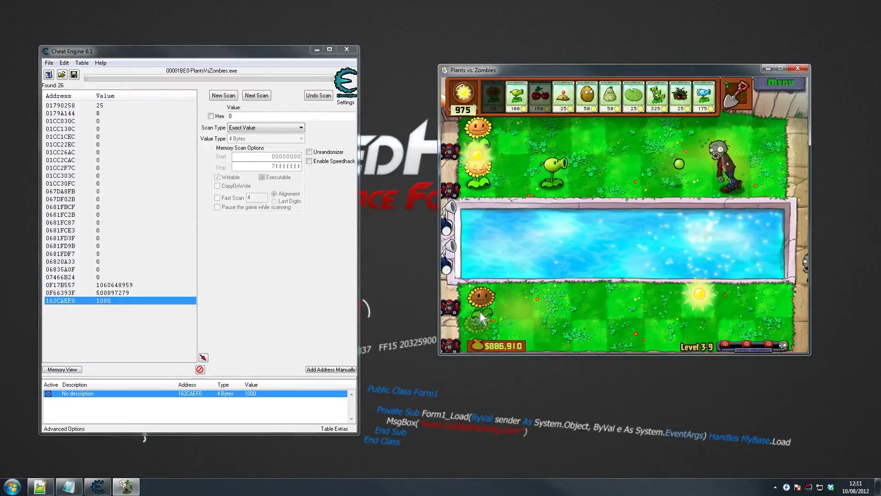
left_click(268, 297)
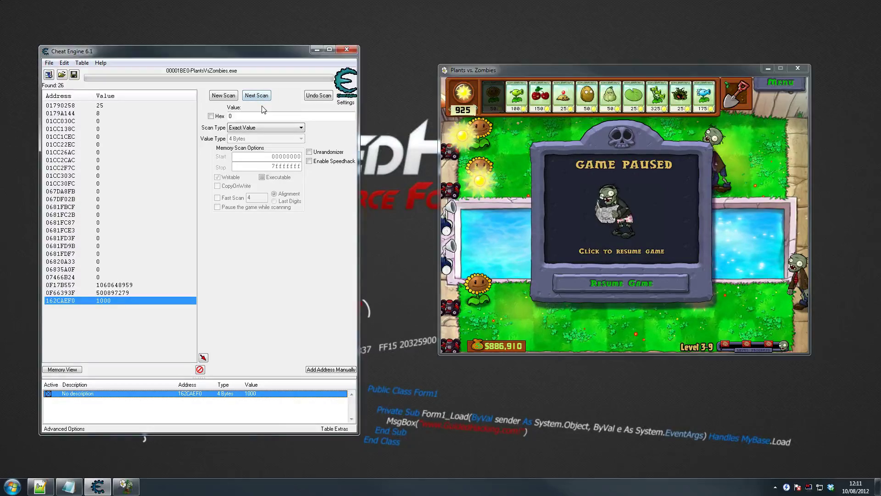
Start a new 4-byte scan with scan type Unknown initial value and run First Scan
left_click(251, 117)
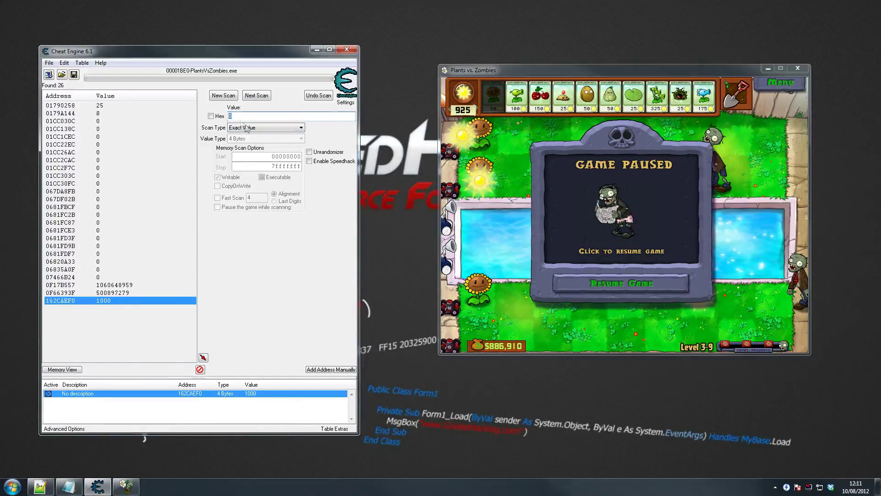
left_click(223, 95)
left_click(264, 127)
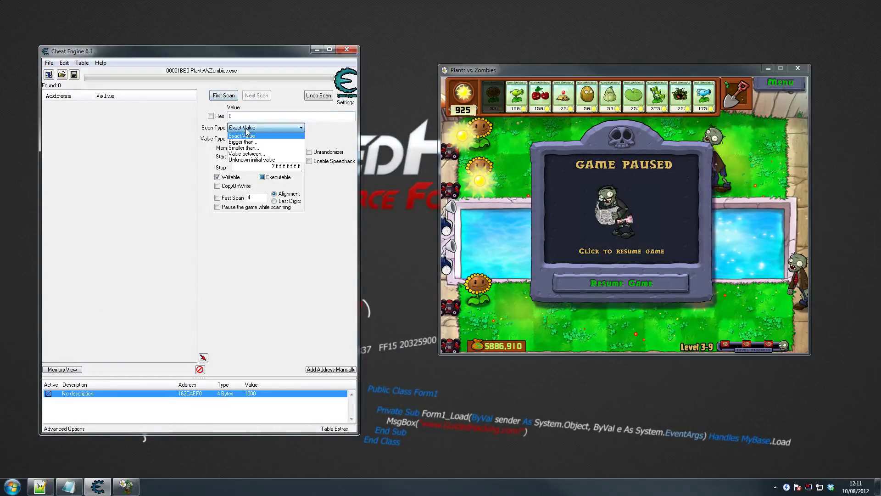
left_click(252, 160)
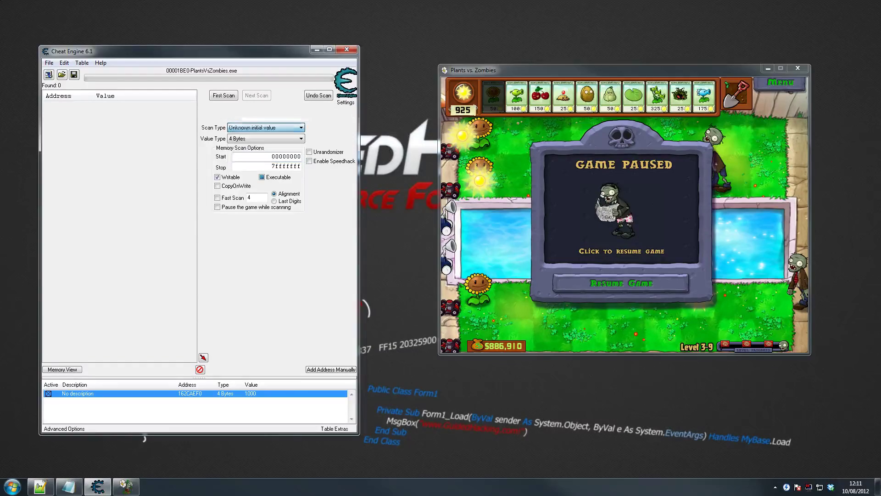
left_click(226, 97)
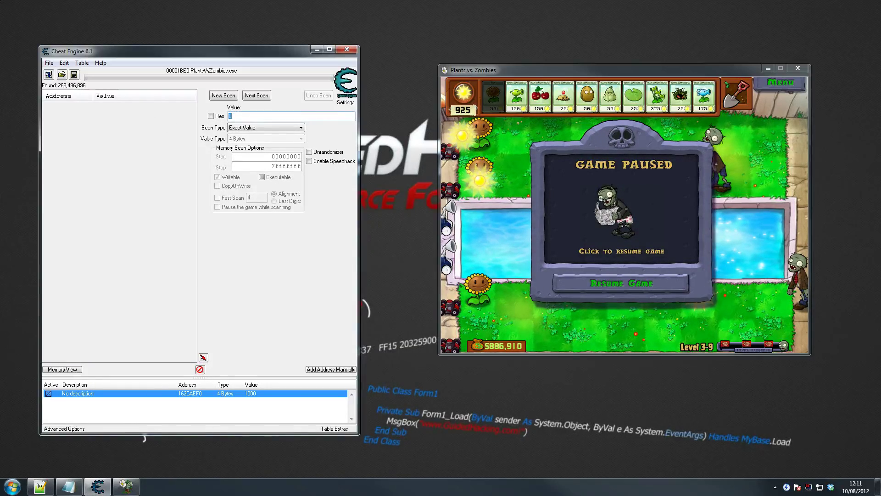
Let the game run briefly, then set the scan type to Increased value
left_click(610, 248)
left_click(306, 256)
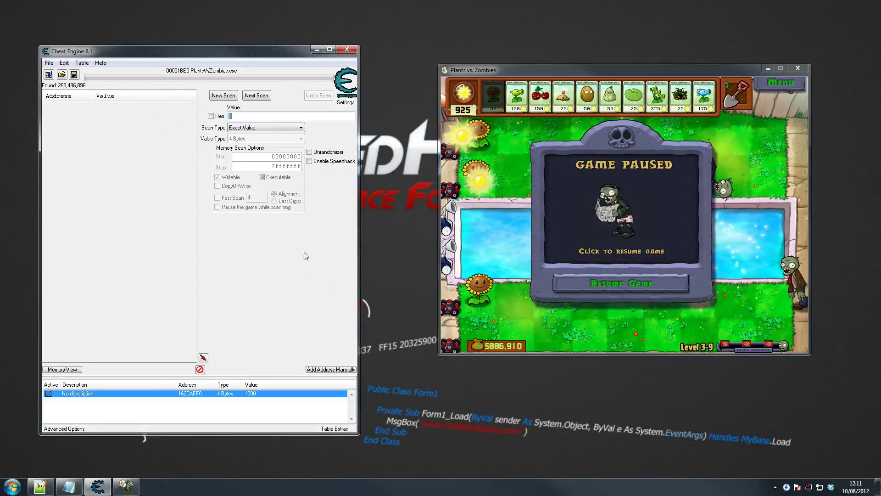
left_click(251, 128)
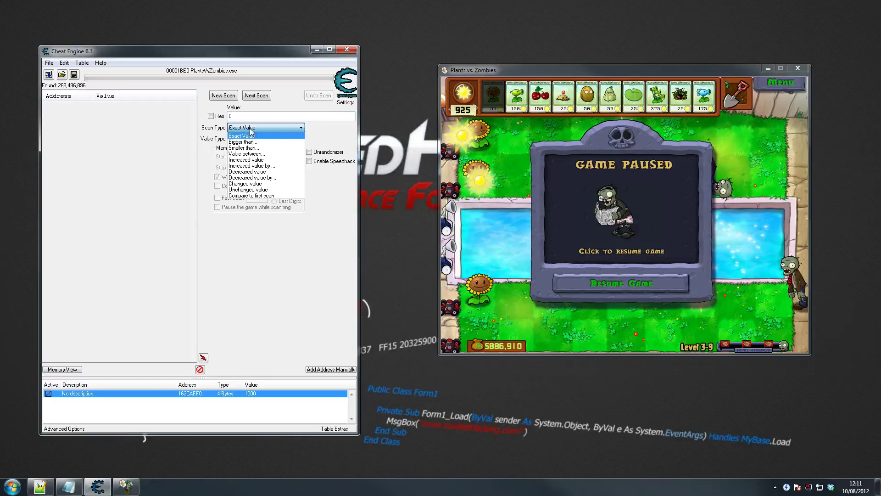
left_click(246, 160)
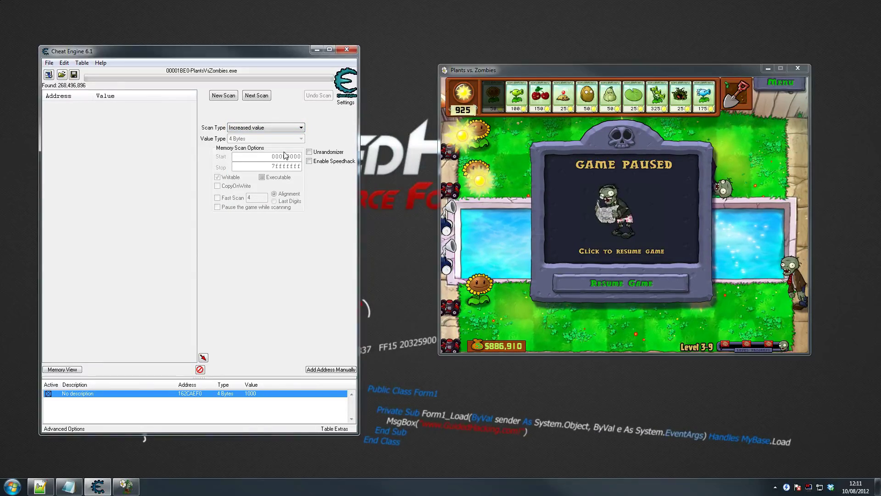
Run Next Scan for increased values, narrowing results to 2,255,255 addresses
left_click(48, 63)
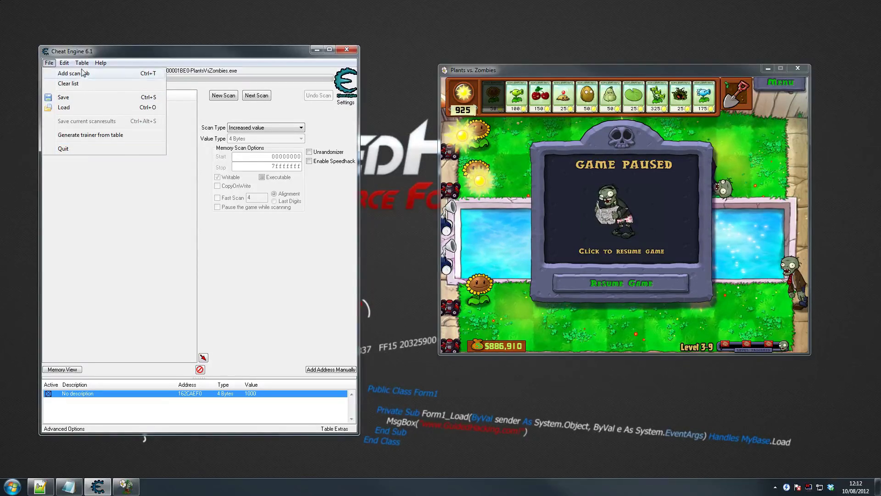
mouse_move(64, 63)
left_click(249, 234)
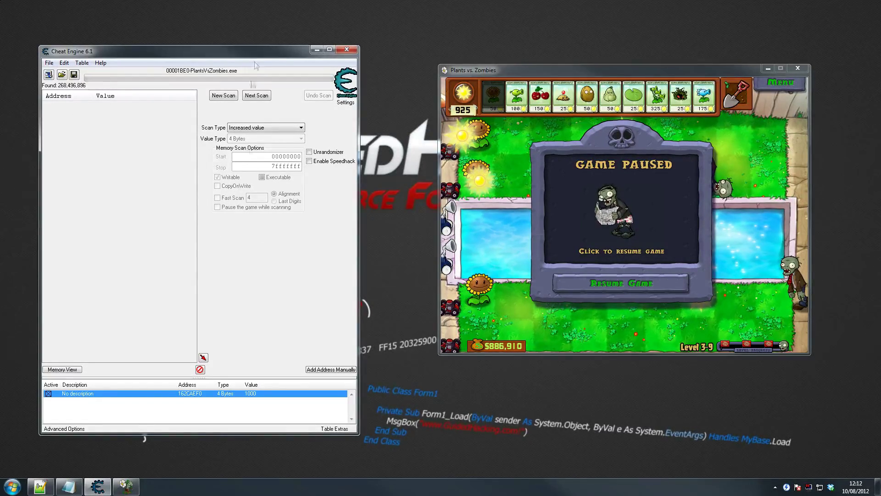
left_click(264, 97)
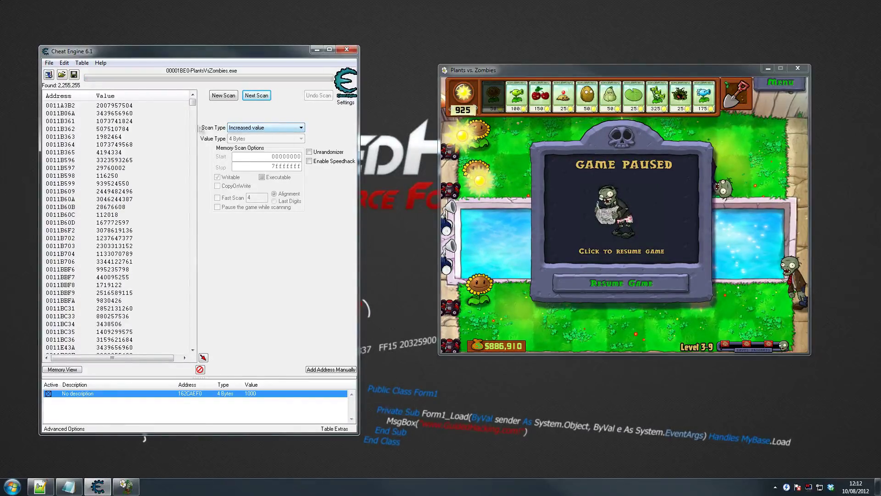
Rescan four times with scan type Unchanged value
left_click(237, 129)
left_click(248, 186)
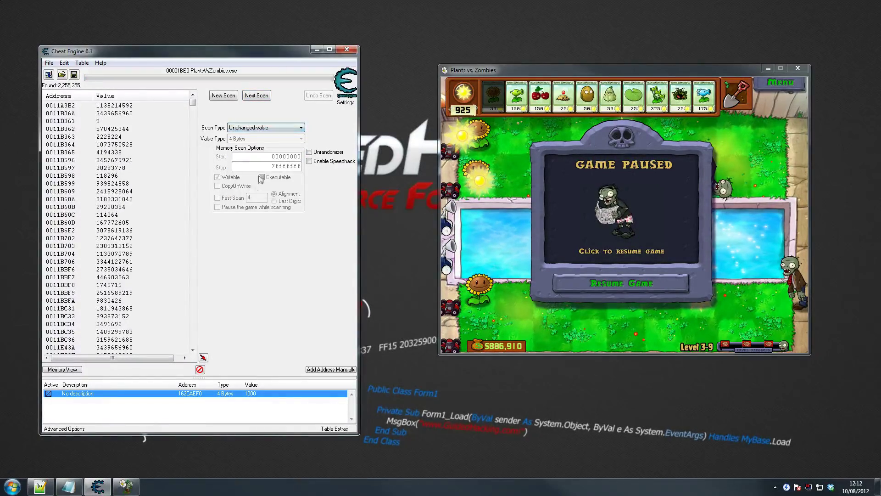
left_click(264, 101)
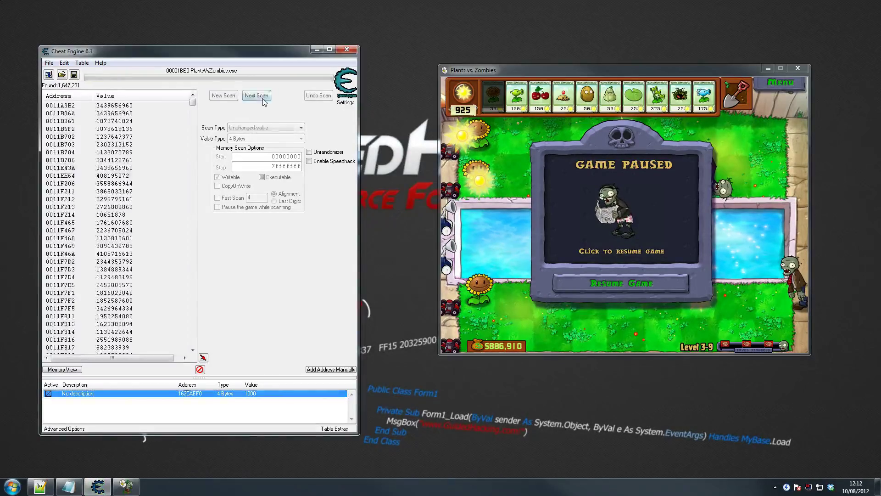
left_click(264, 101)
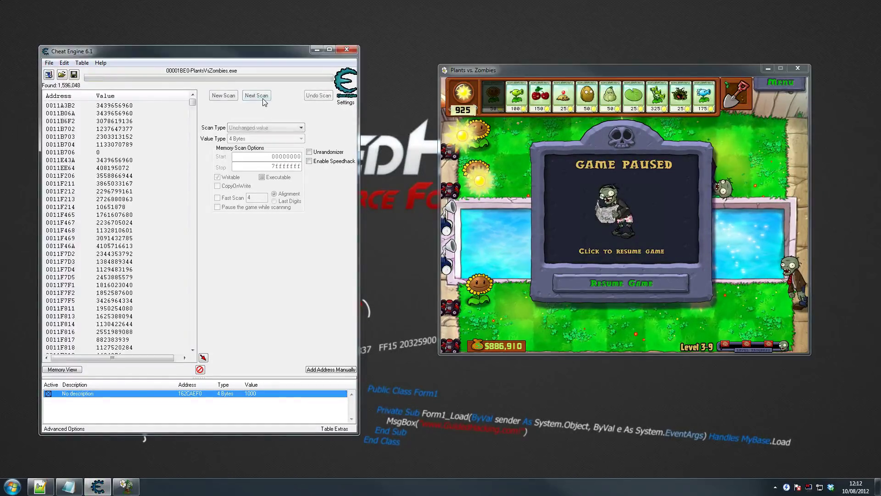
left_click(264, 99)
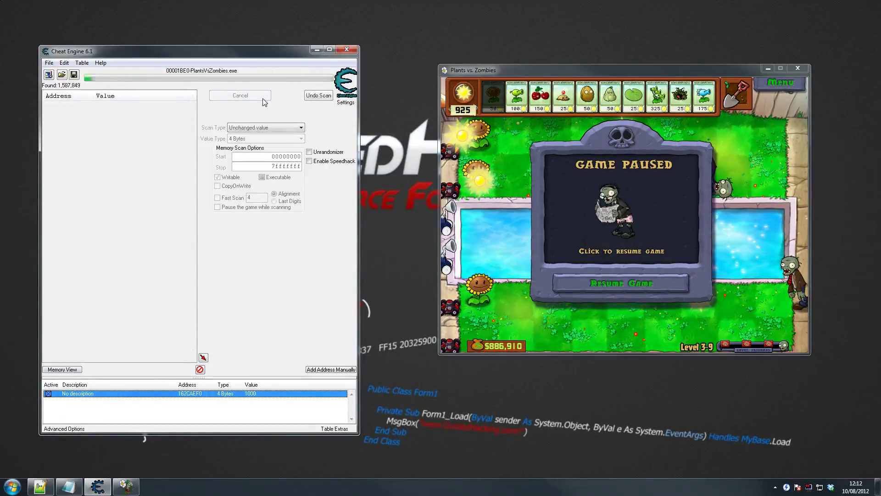
left_click(264, 98)
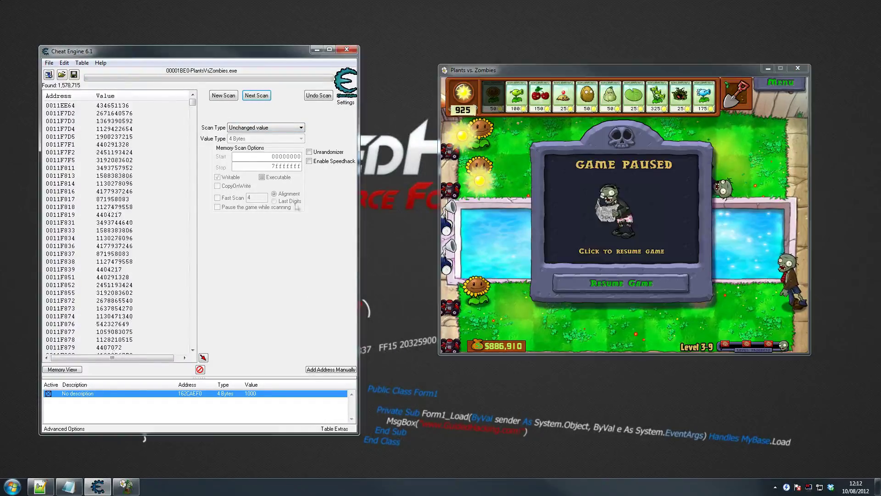
Rescan for Increased value, then let the game run briefly before pausing
left_click(288, 129)
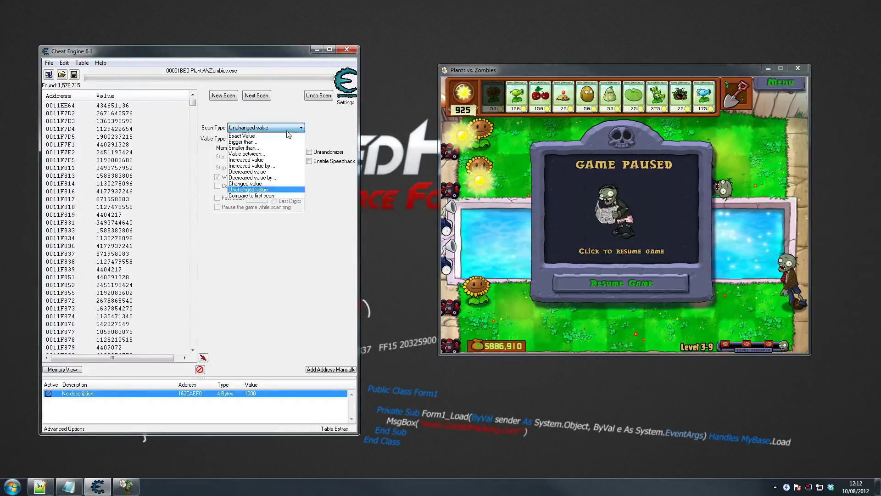
left_click(265, 161)
left_click(258, 97)
left_click(615, 283)
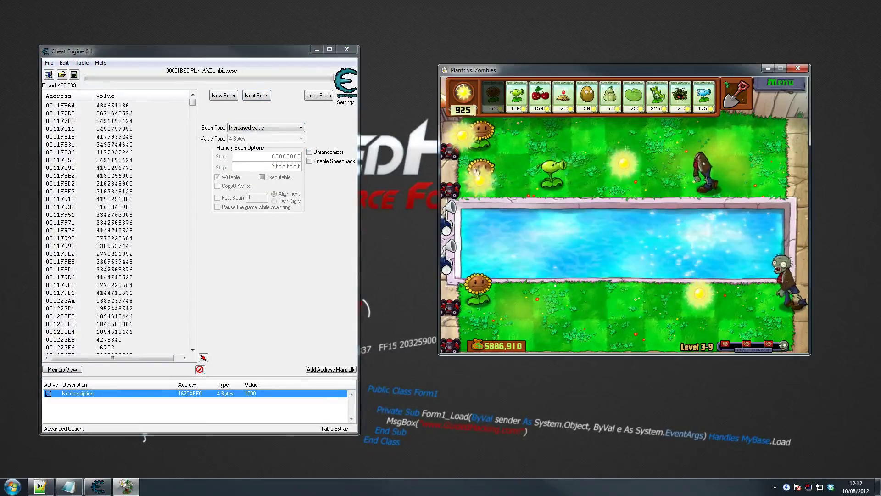
left_click(257, 95)
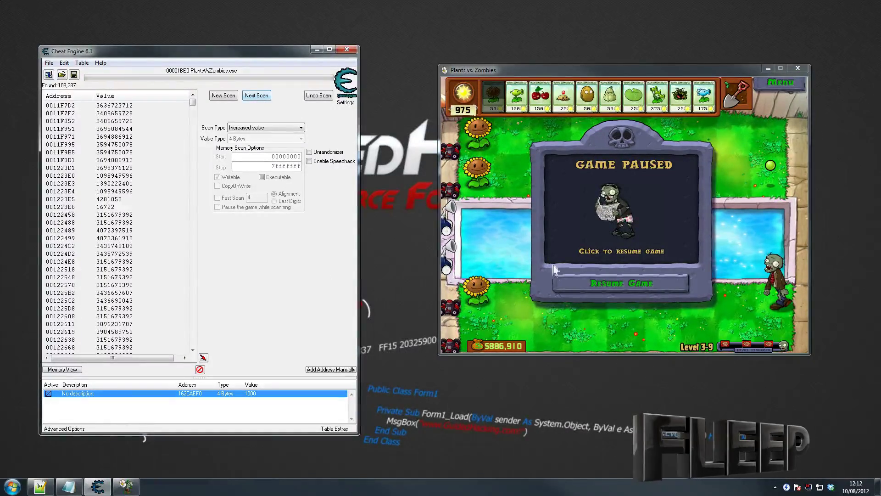
Collect a sun, plant a Peashooter in the bottom row, and rescan to 19,597 results
left_click(580, 284)
left_click(618, 222)
left_click(517, 96)
left_click(552, 293)
left_click(313, 305)
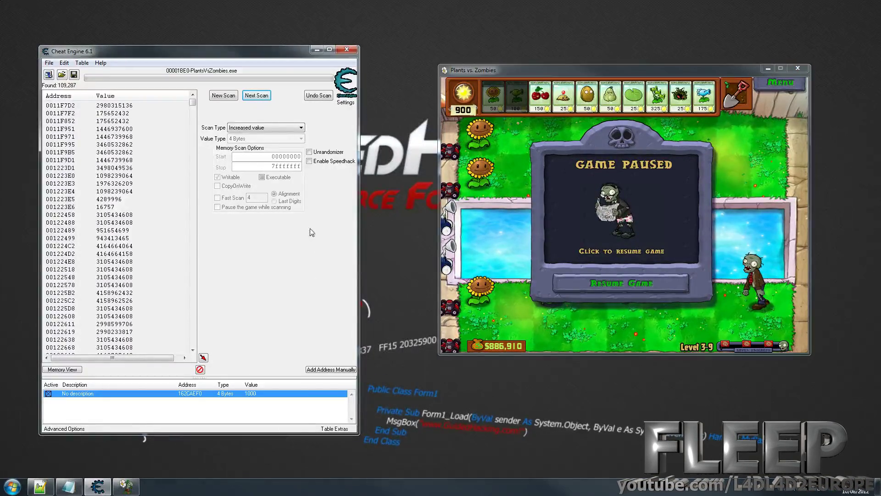
left_click(257, 95)
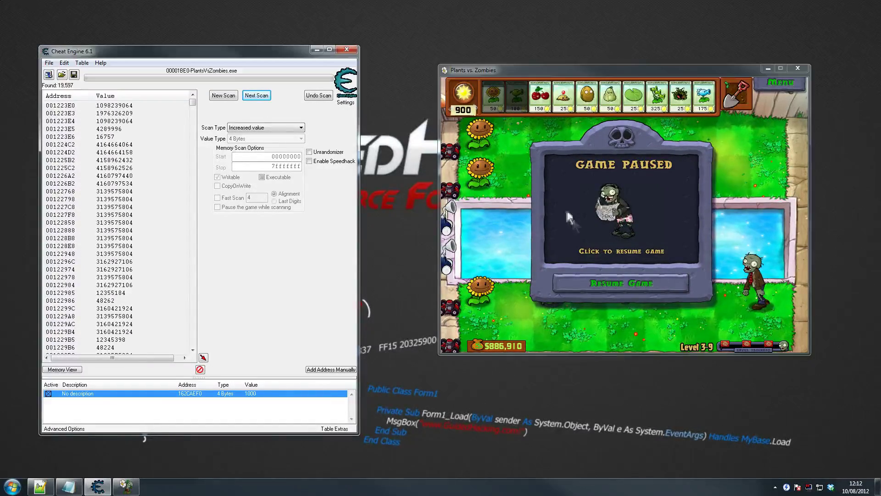
Alternate brief gameplay with increased-value rescans, cutting results to 3,997 then 711
left_click(604, 281)
left_click(299, 296)
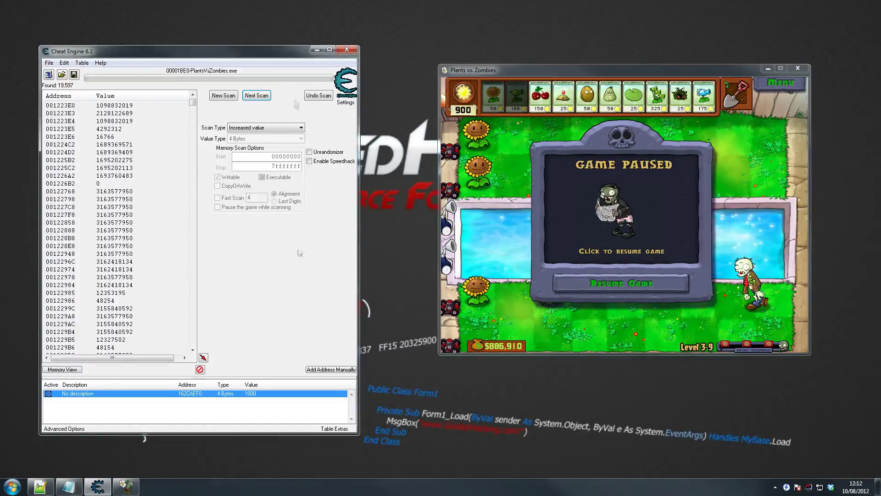
left_click(257, 95)
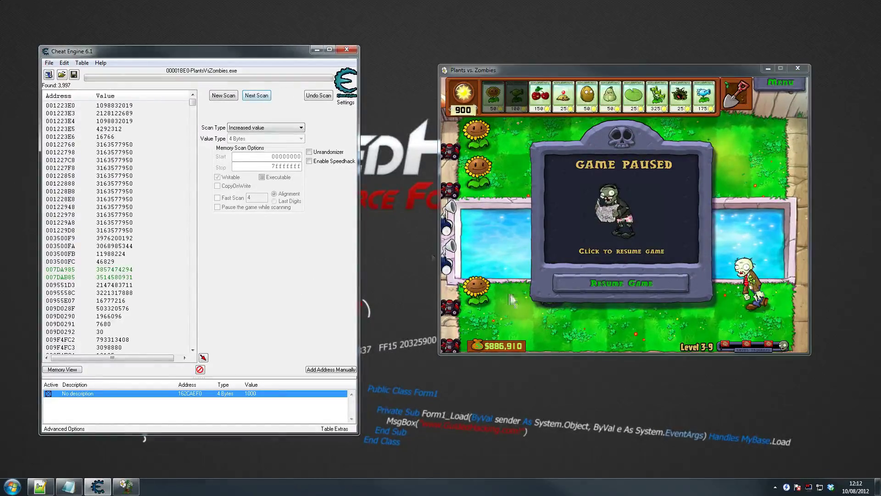
left_click(585, 283)
left_click(286, 291)
left_click(256, 95)
Plant a Sunflower in the bottom lane and keep the game running between scans
left_click(574, 280)
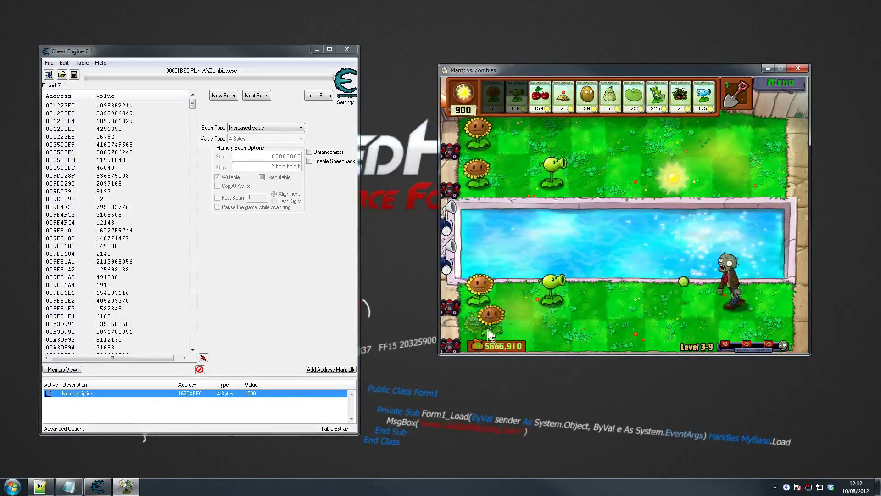
left_click(475, 329)
left_click(285, 155)
left_click(265, 128)
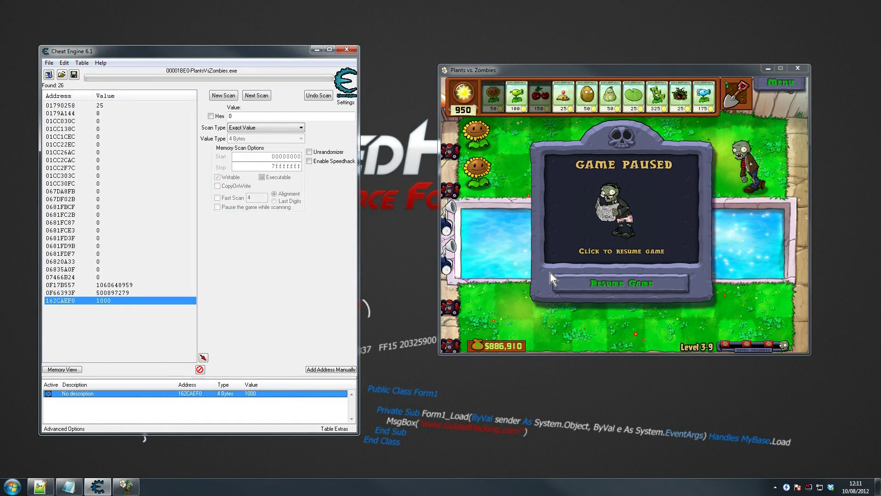
left_click(567, 284)
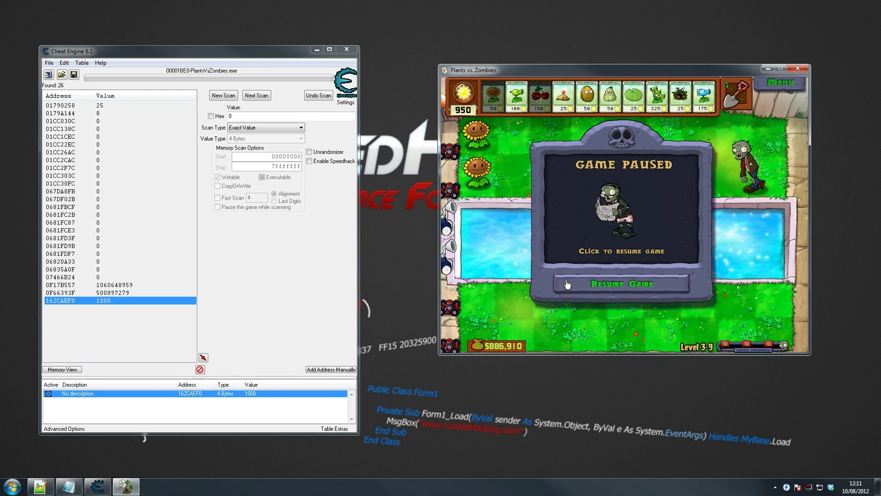